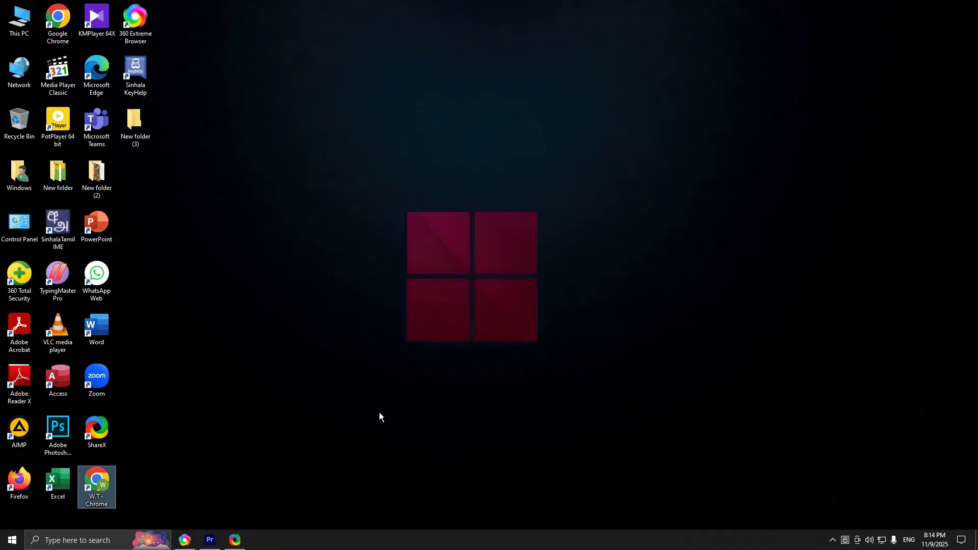
Search Google for vsthemes in Chrome and open the Versus Themes website from the results.
key(Return)
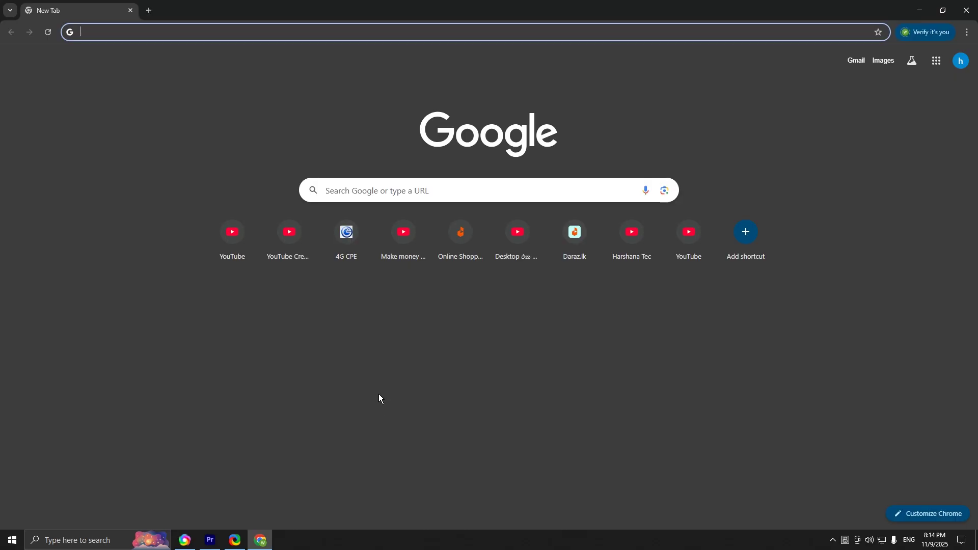
click(337, 190)
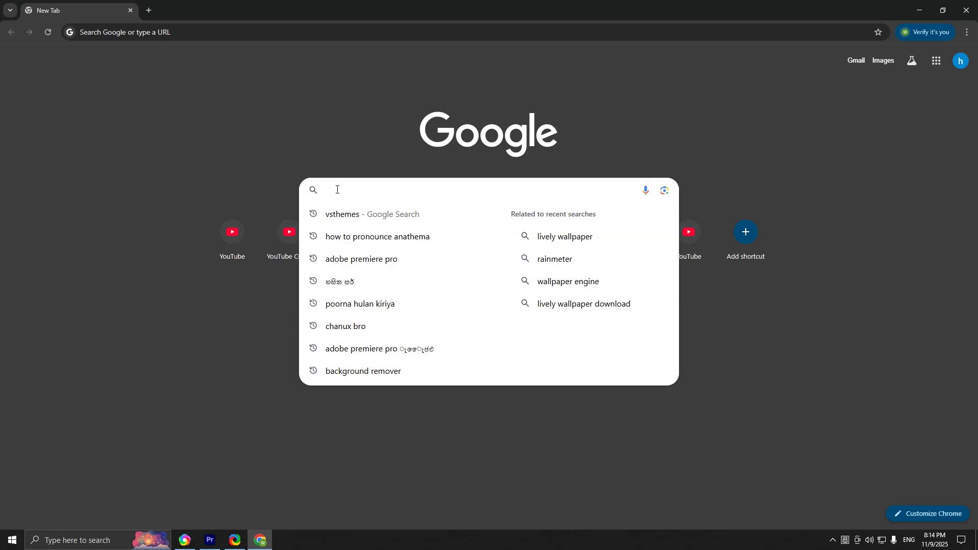
text(vsthemes)
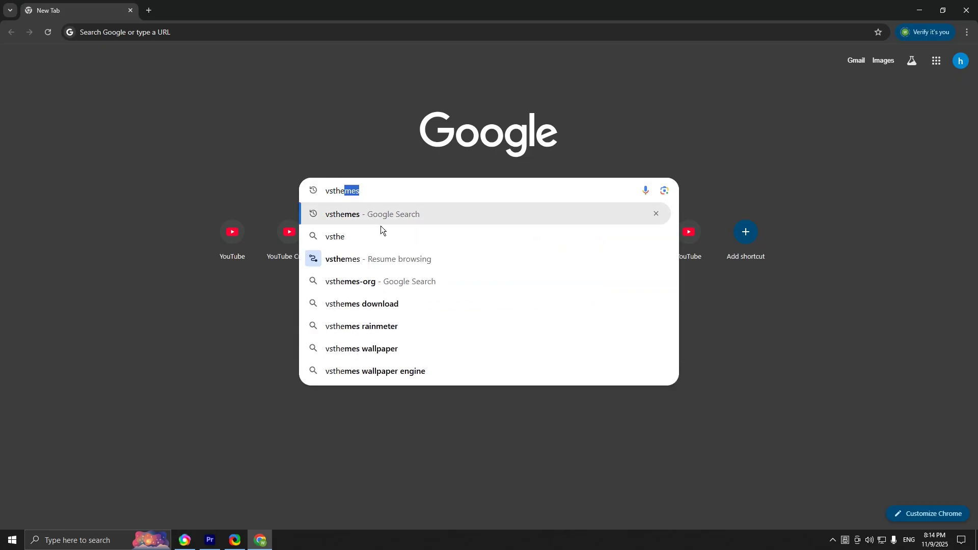
click(371, 213)
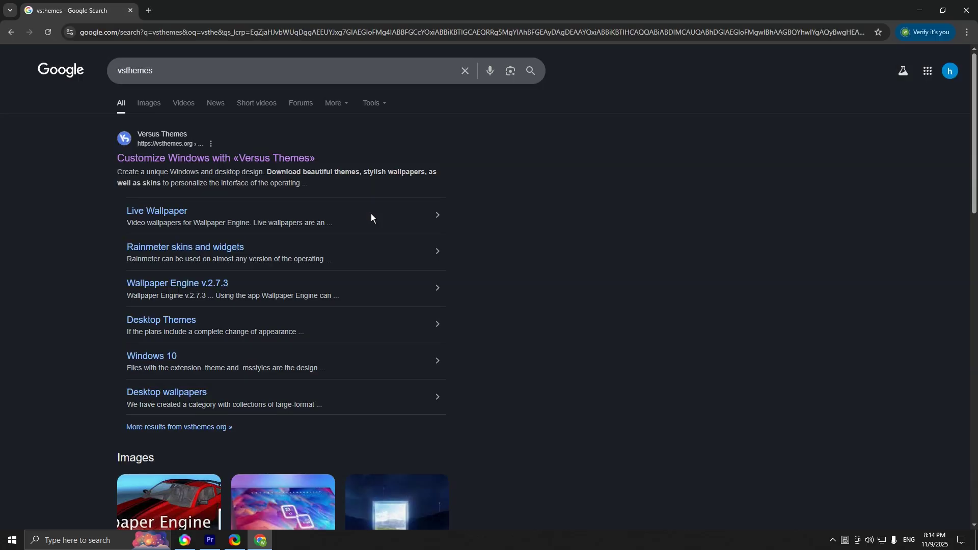
click(255, 163)
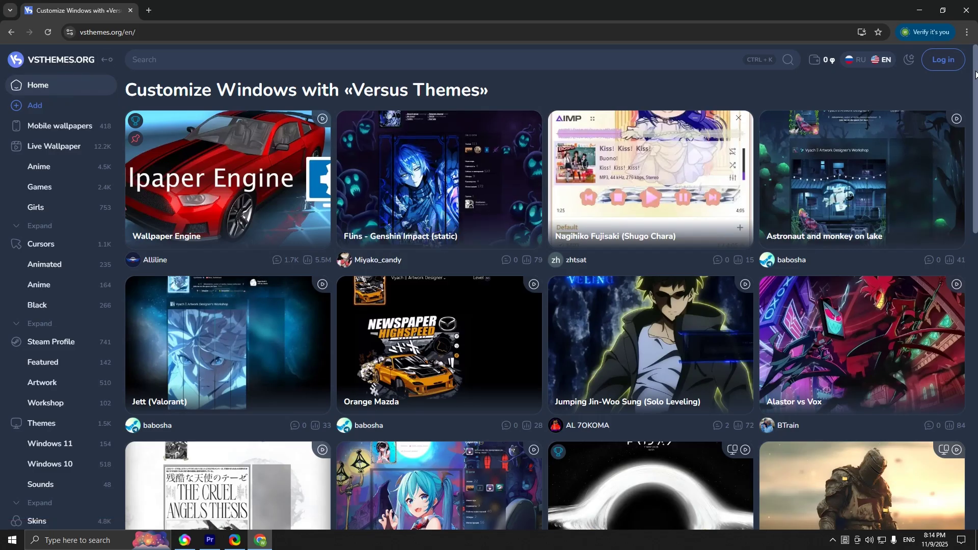
Open the site's Cursors category and browse the cursor sets on its first and second pages.
mouse_move(976, 69)
mouse_down()
mouse_move(975, 392)
mouse_move(976, 51)
mouse_up()
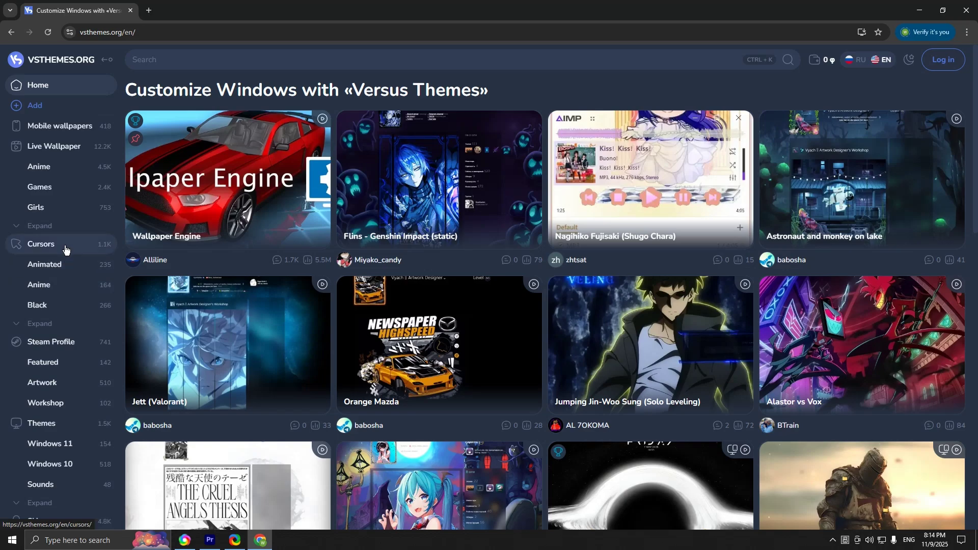
click(64, 249)
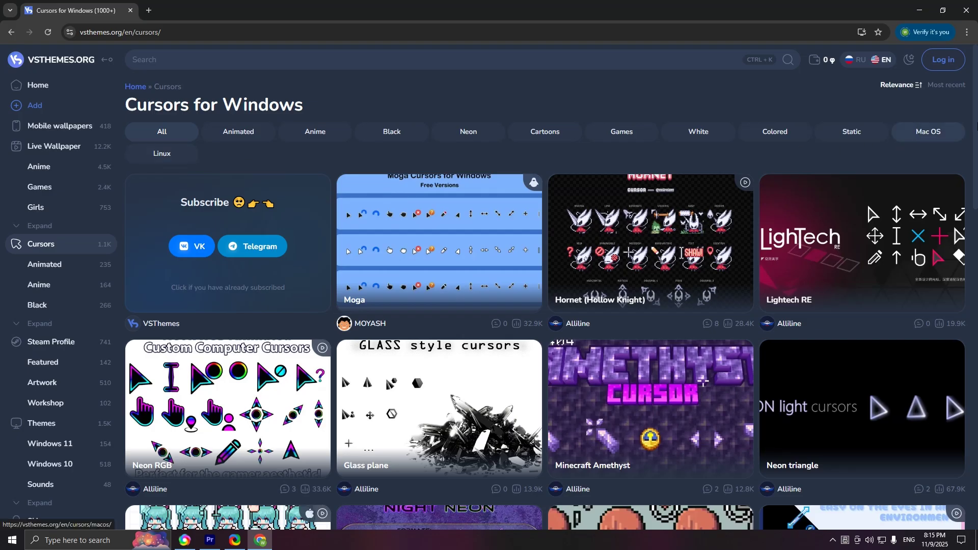
drag(976, 104, 976, 293)
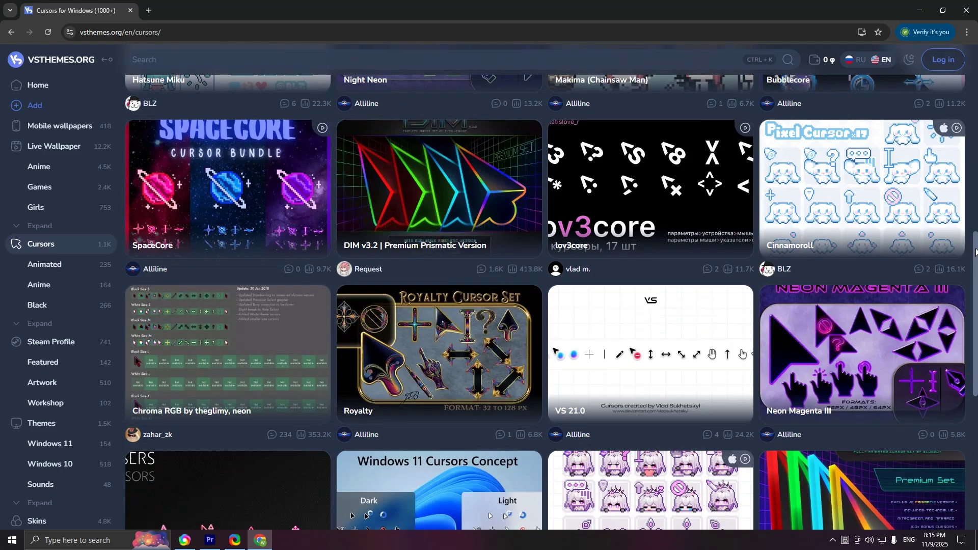
drag(977, 251, 977, 390)
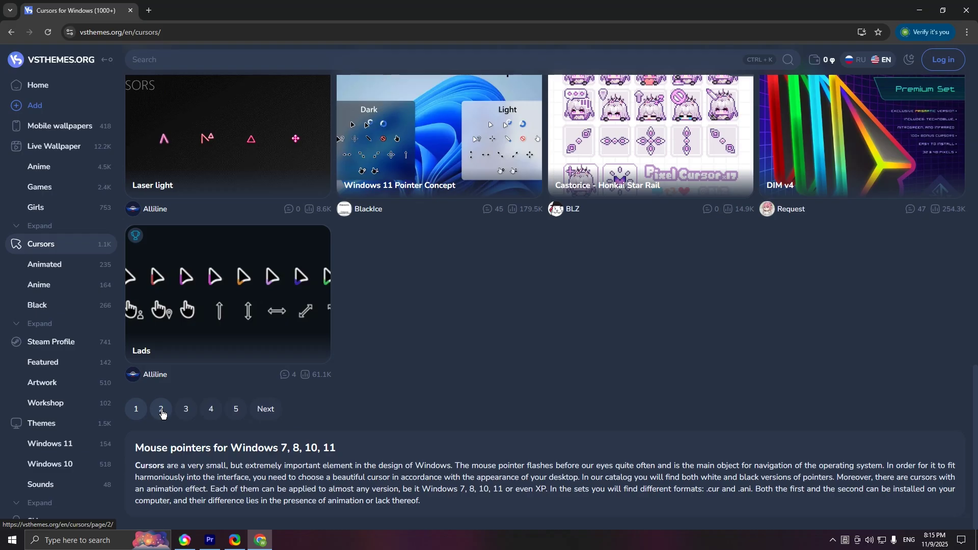
click(162, 414)
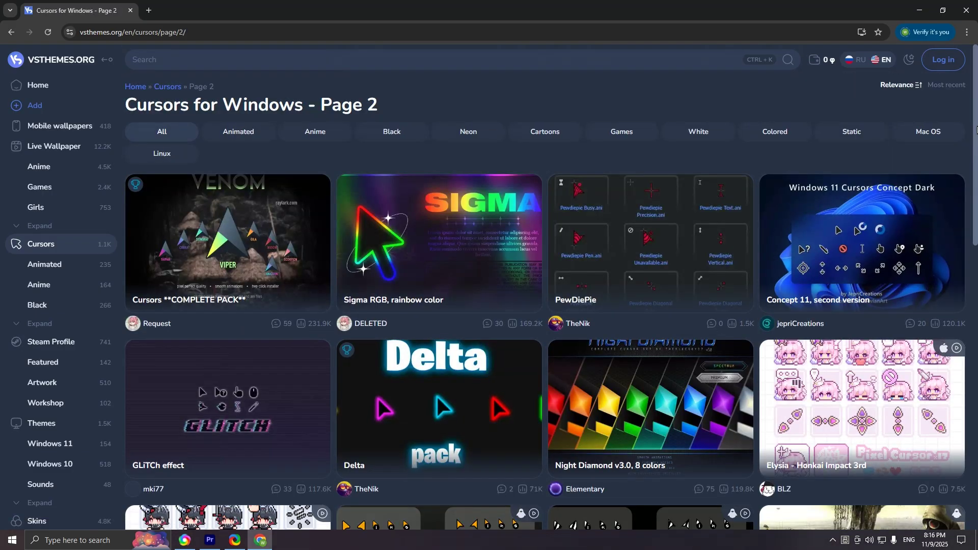
scroll(976, 169, down, 2)
drag(977, 168, 977, 109)
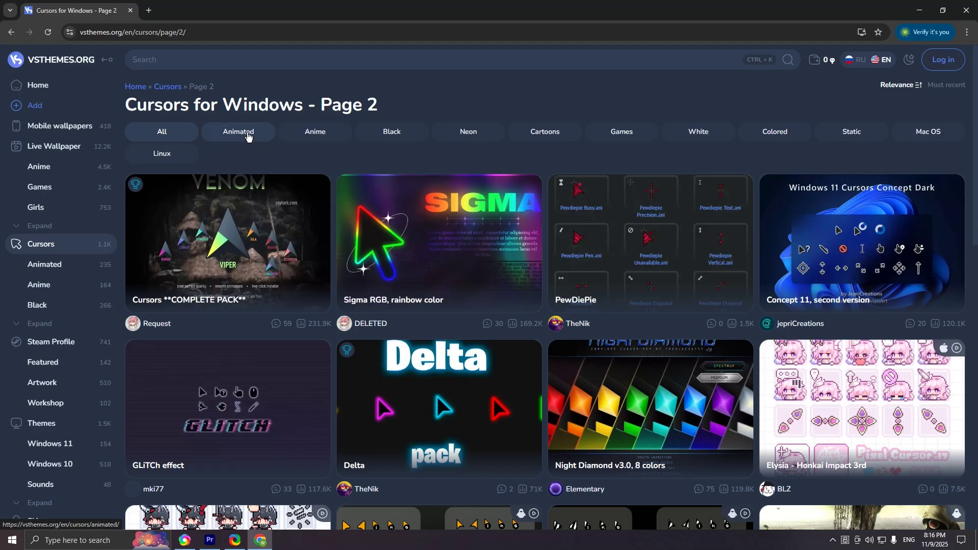
Filter the cursor sets to Animated and open the Anathema, pink version set.
click(228, 136)
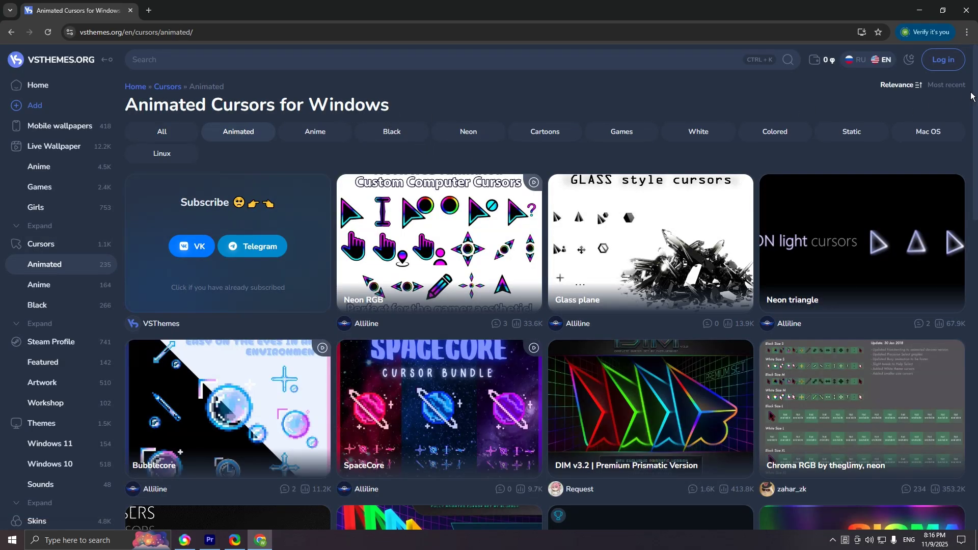
drag(976, 83, 976, 311)
scroll(976, 311, down, 3)
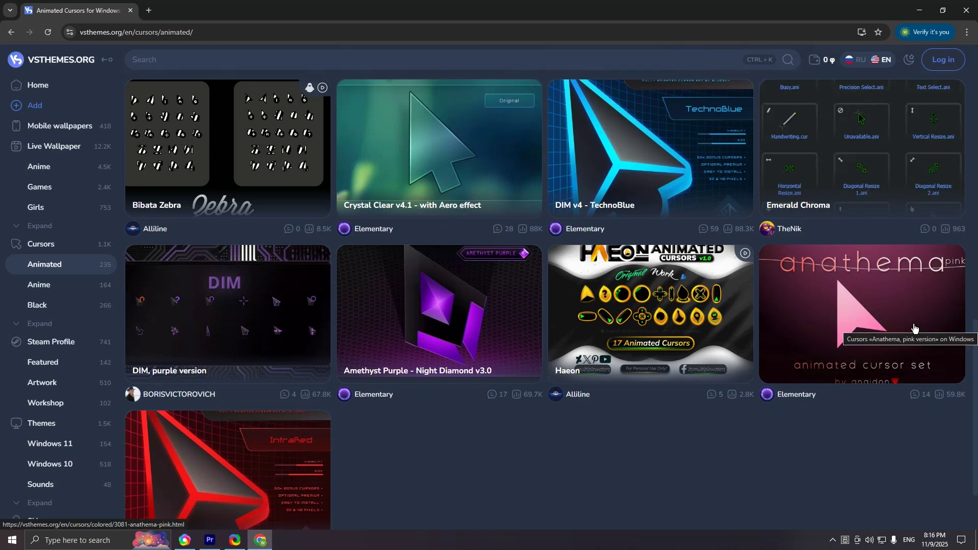
click(864, 311)
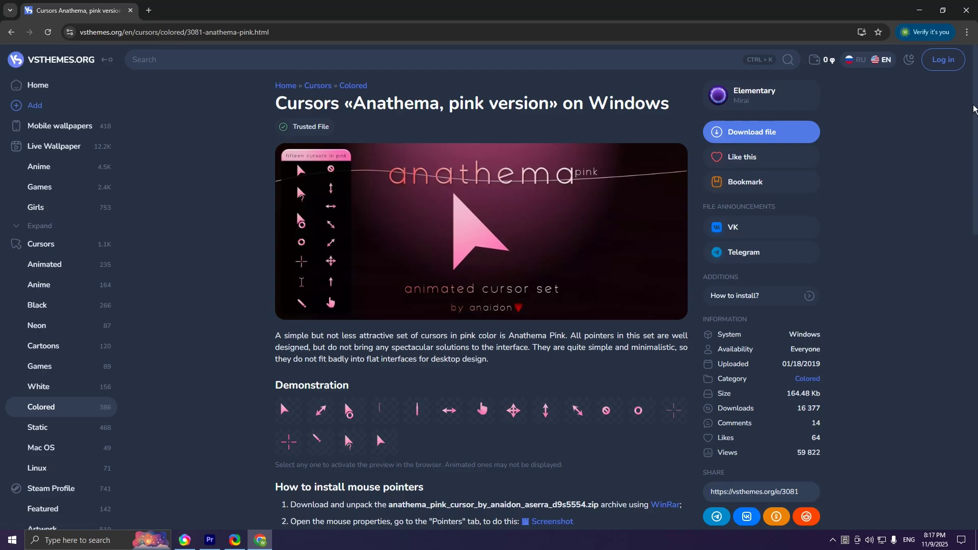
Review the Anathema, pink version page and download its archive to the PC.
scroll(976, 116, down, 1)
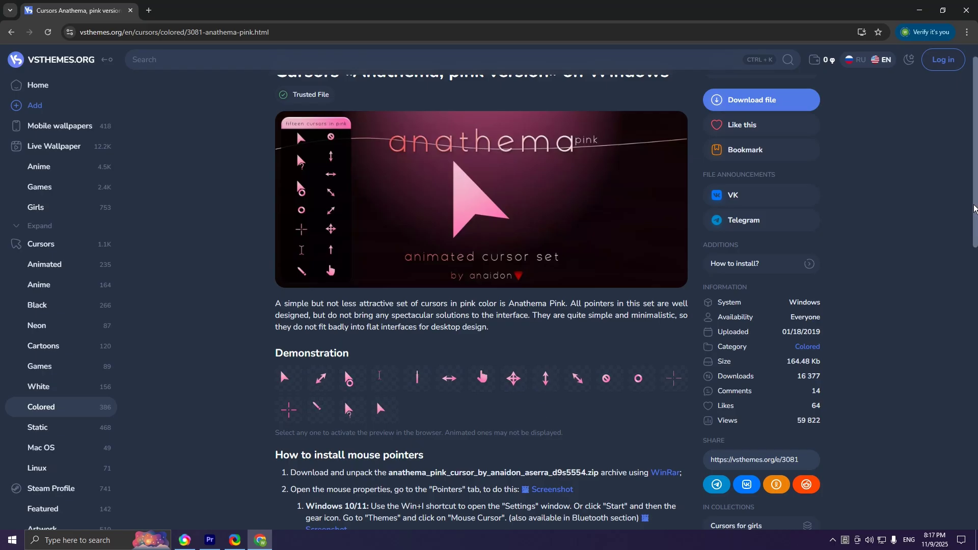
scroll(976, 270, down, 3)
scroll(976, 270, down, 1)
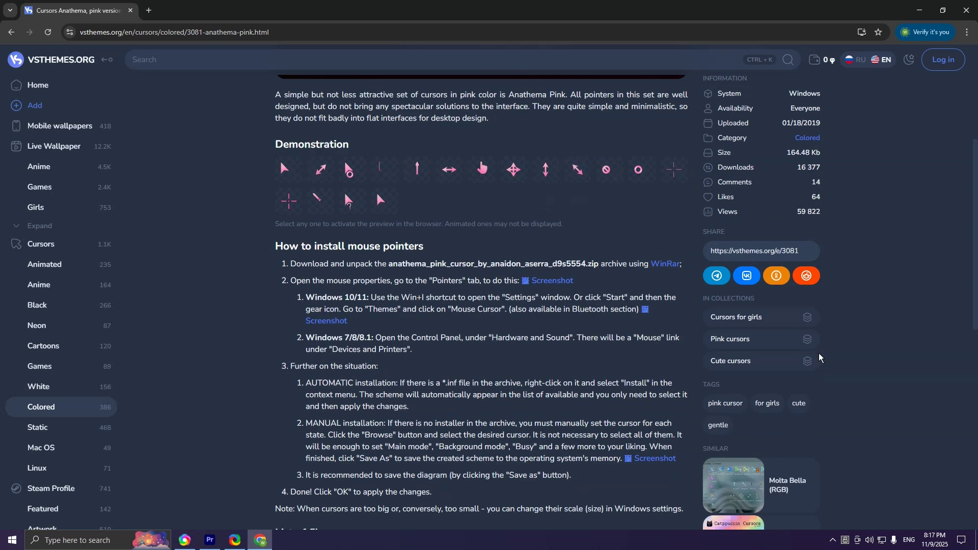
drag(976, 222, 975, 461)
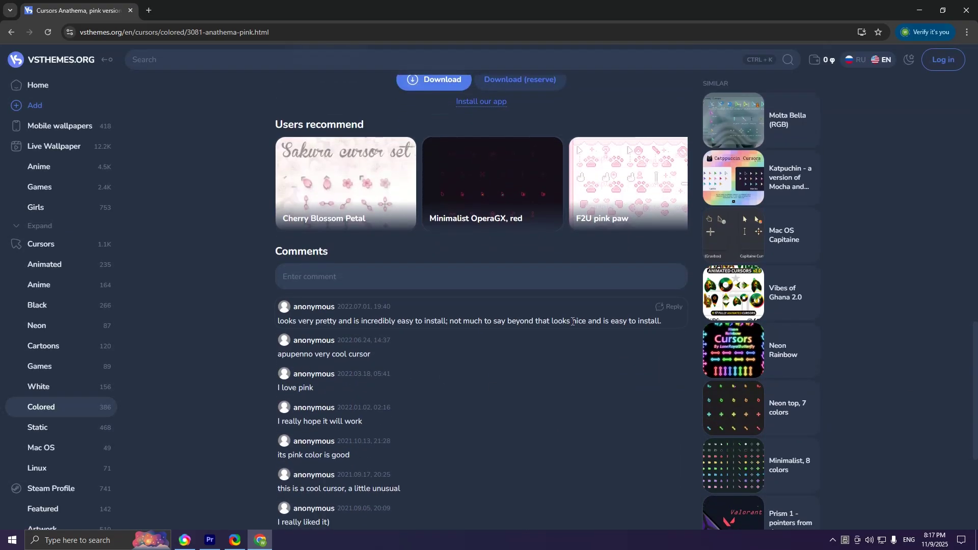
drag(975, 339, 976, 55)
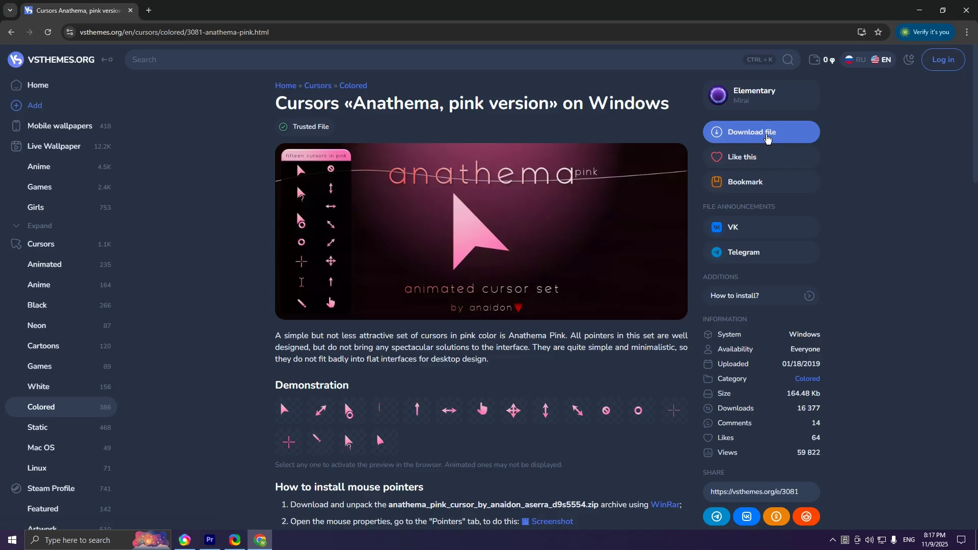
click(768, 137)
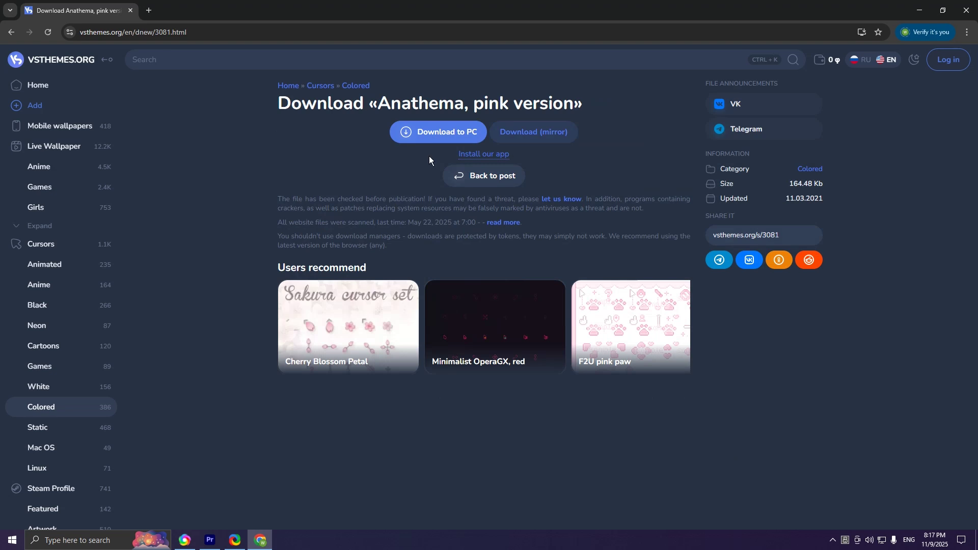
click(447, 134)
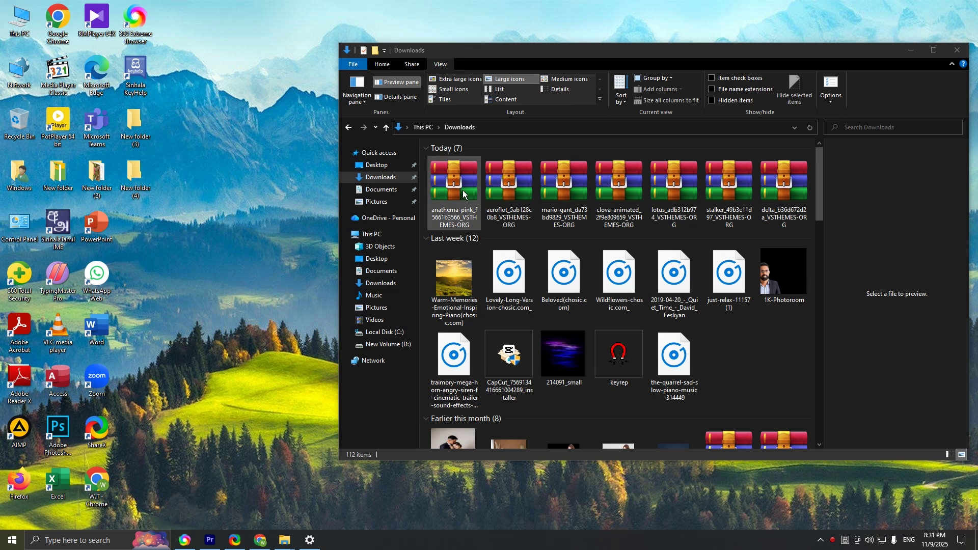
Create a new folder on the desktop with the default name and open it.
right_click(200, 213)
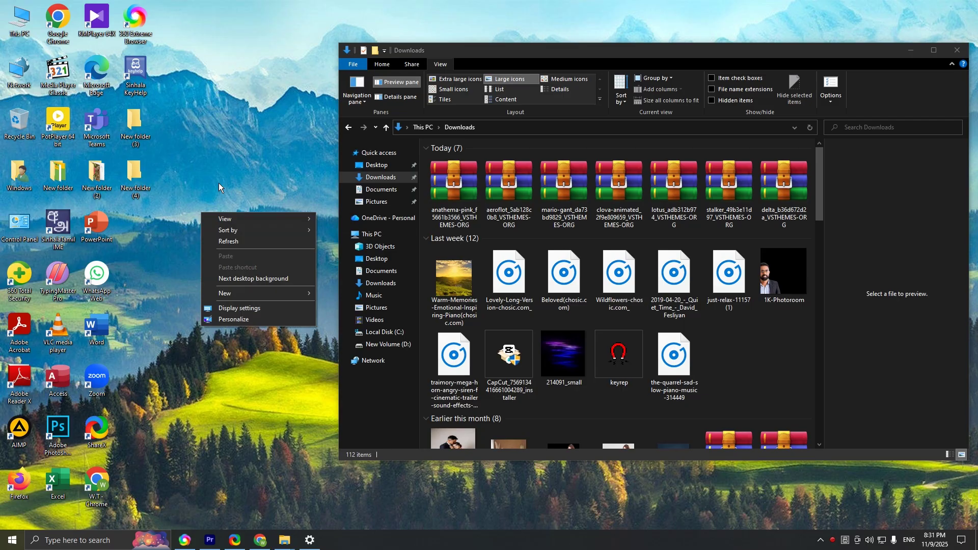
mouse_move(273, 294)
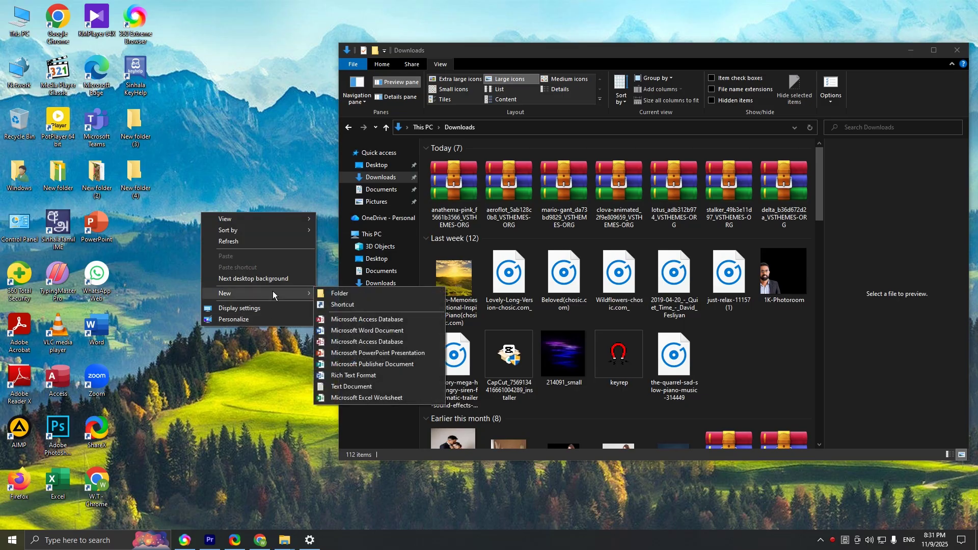
click(340, 294)
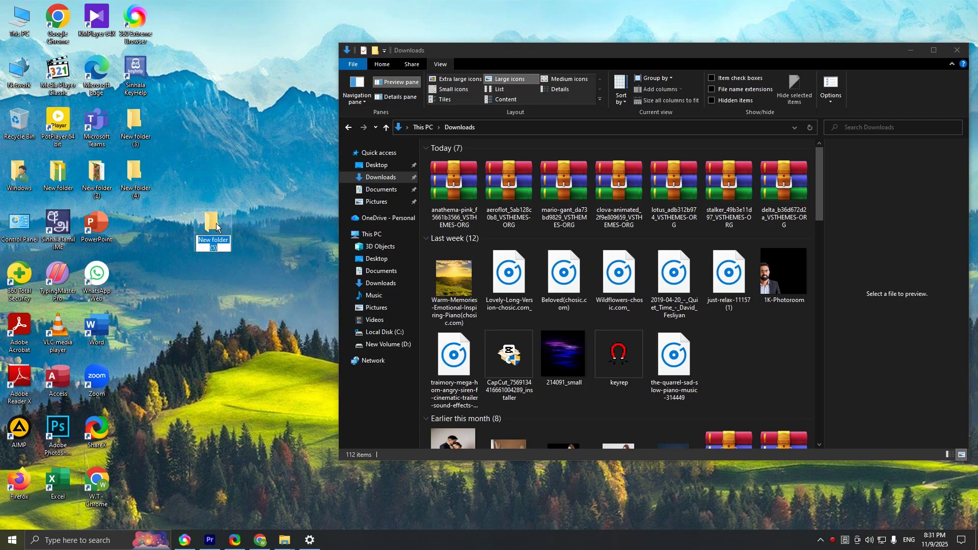
key(Return)
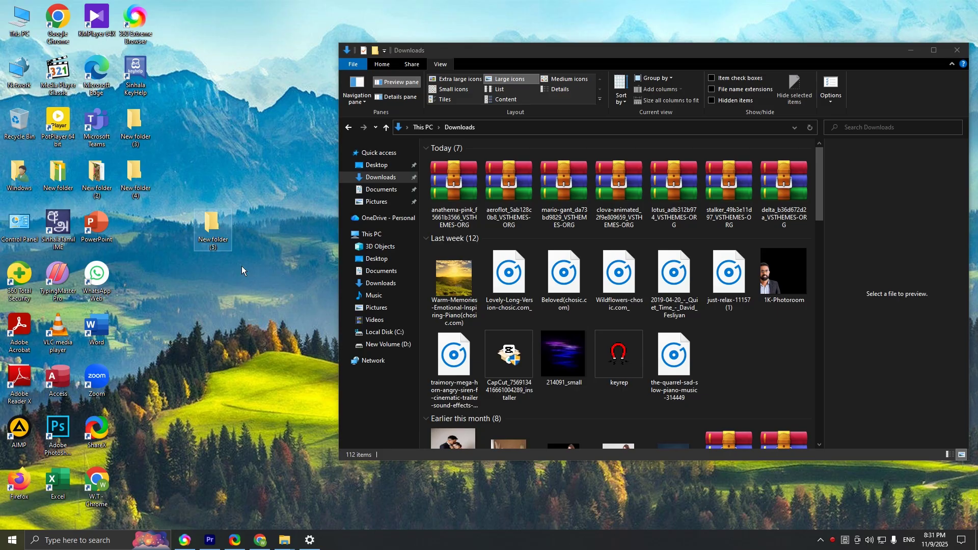
double_click(219, 229)
Move the anathema-pink ZIP archive from Downloads into the new desktop folder.
click(669, 65)
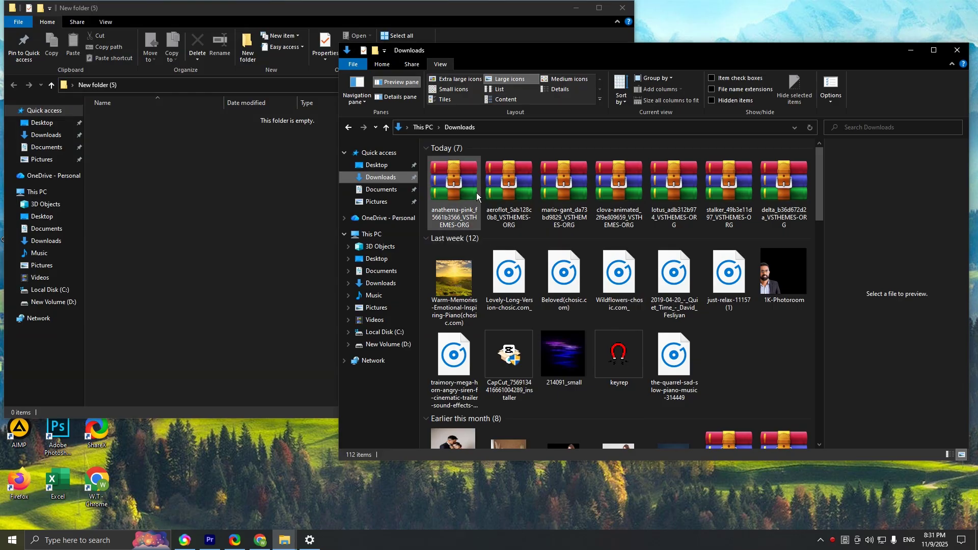
drag(469, 176, 221, 181)
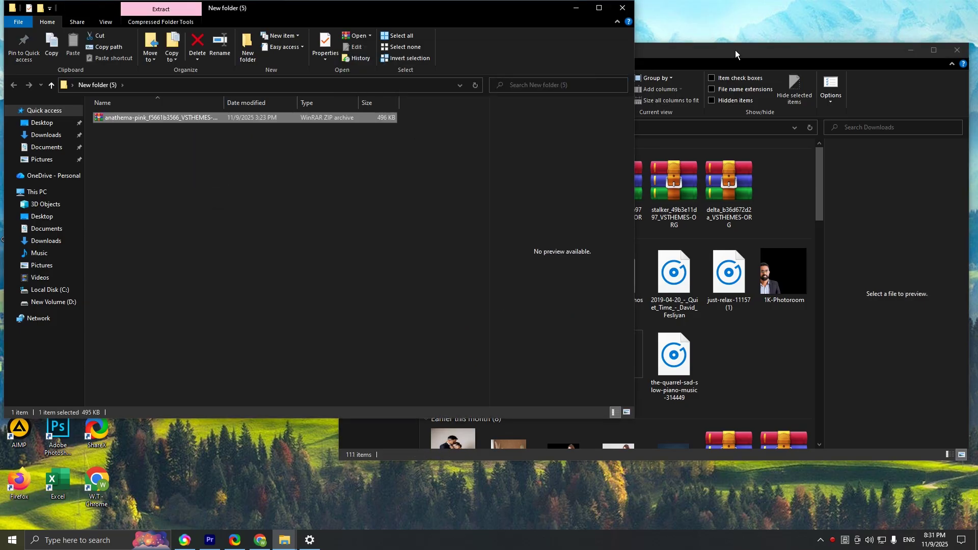
drag(481, 13, 668, 40)
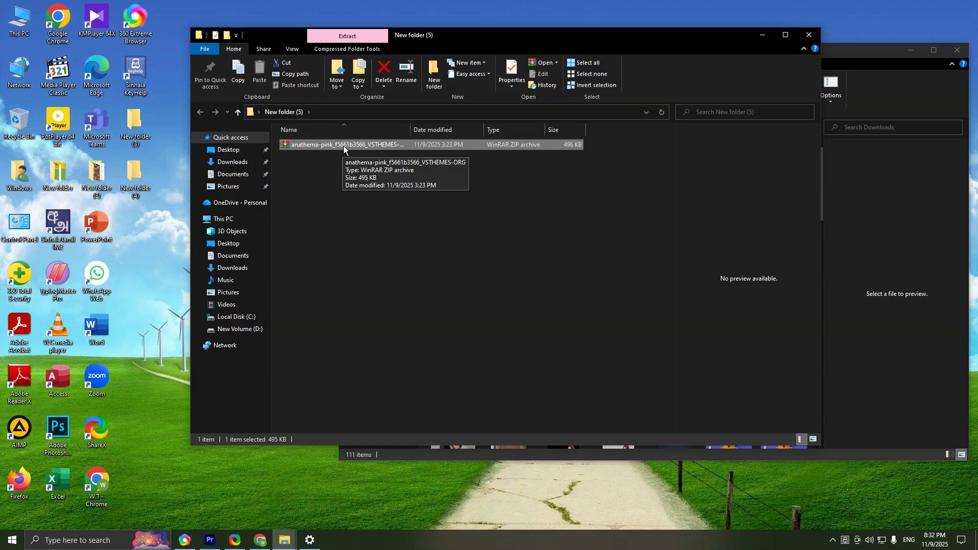
Extract the anathema-pink archive directly into its current folder with WinRAR.
right_click(343, 146)
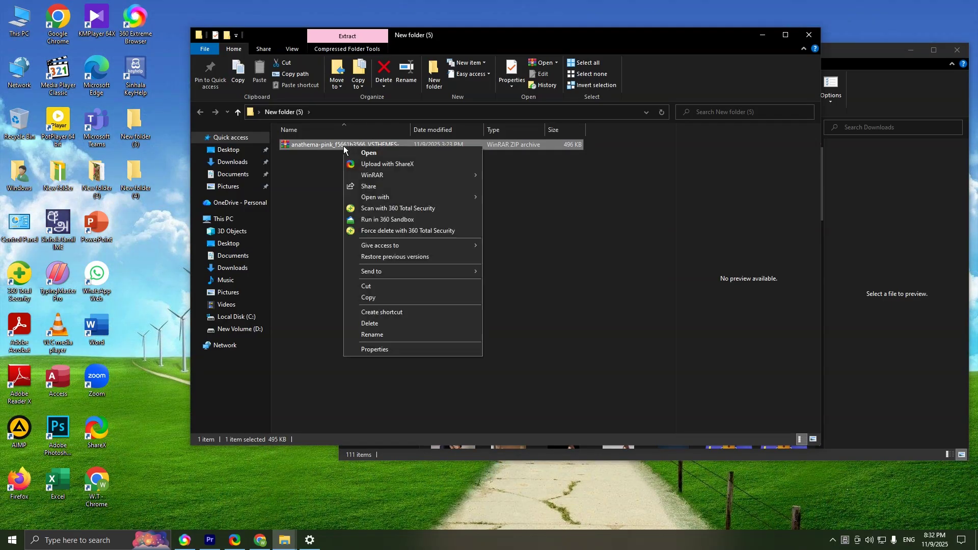
mouse_move(391, 175)
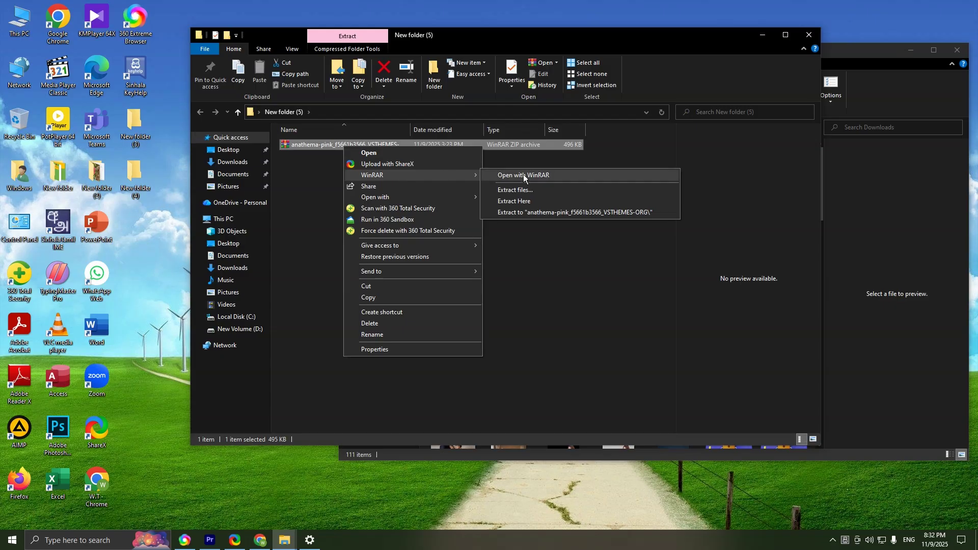
click(528, 203)
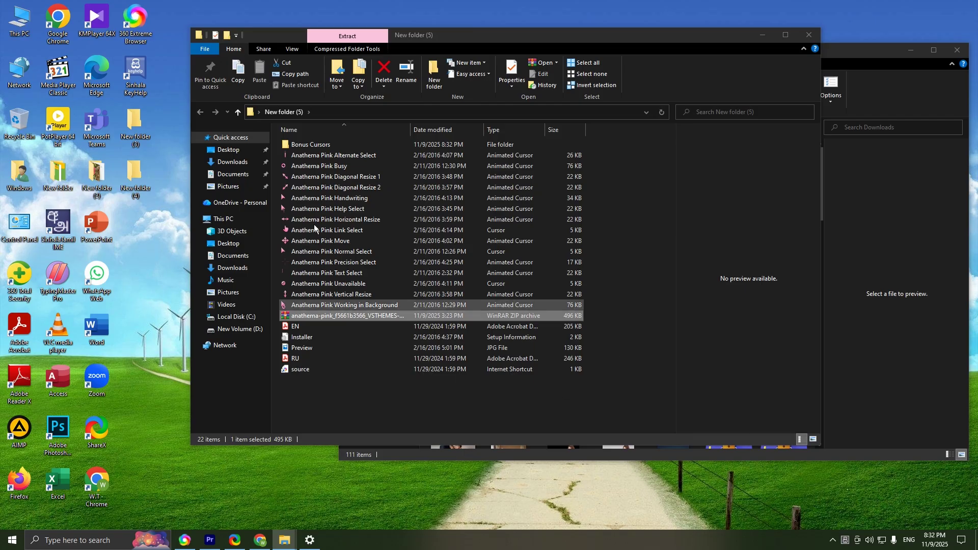
click(308, 158)
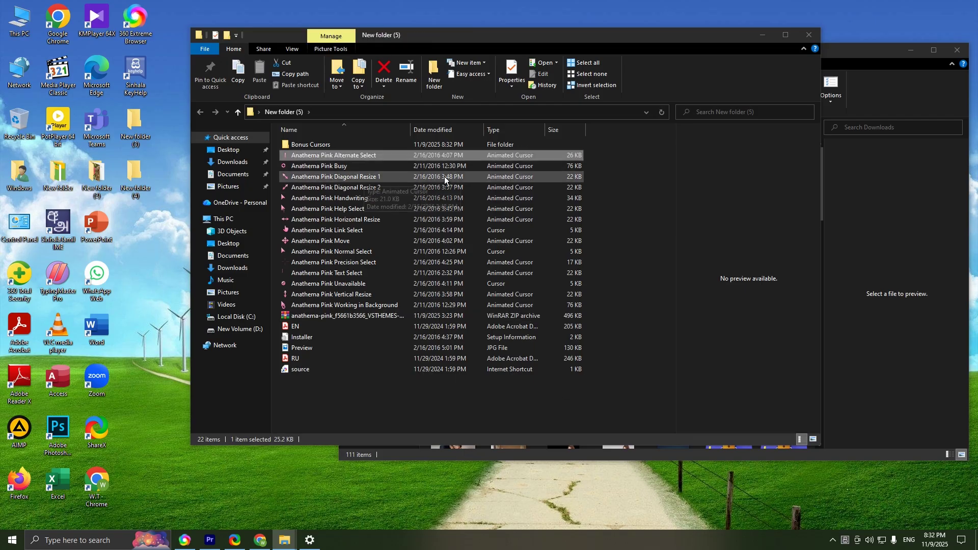
drag(619, 149, 630, 287)
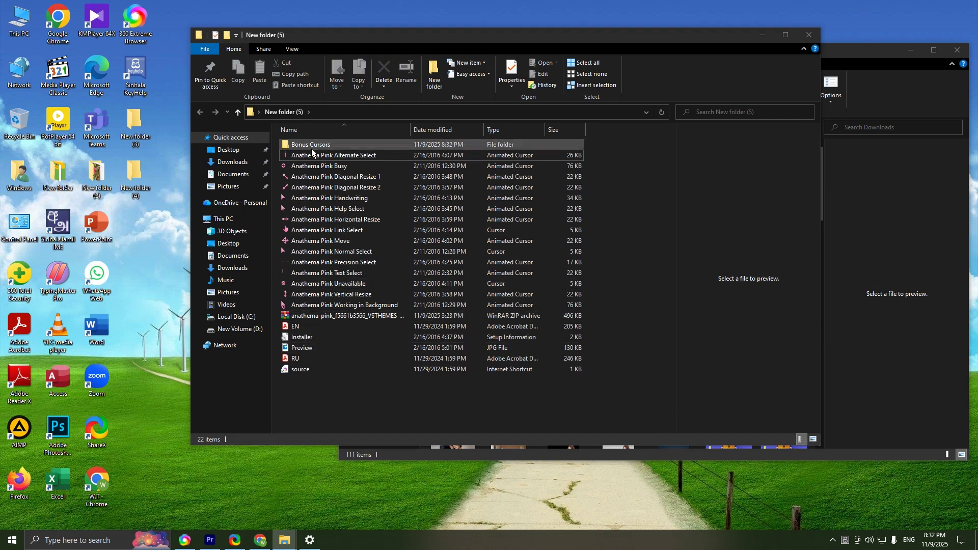
Install the Anathema Pink cursor scheme from the extracted Installer setup information file.
click(305, 339)
right_click(304, 339)
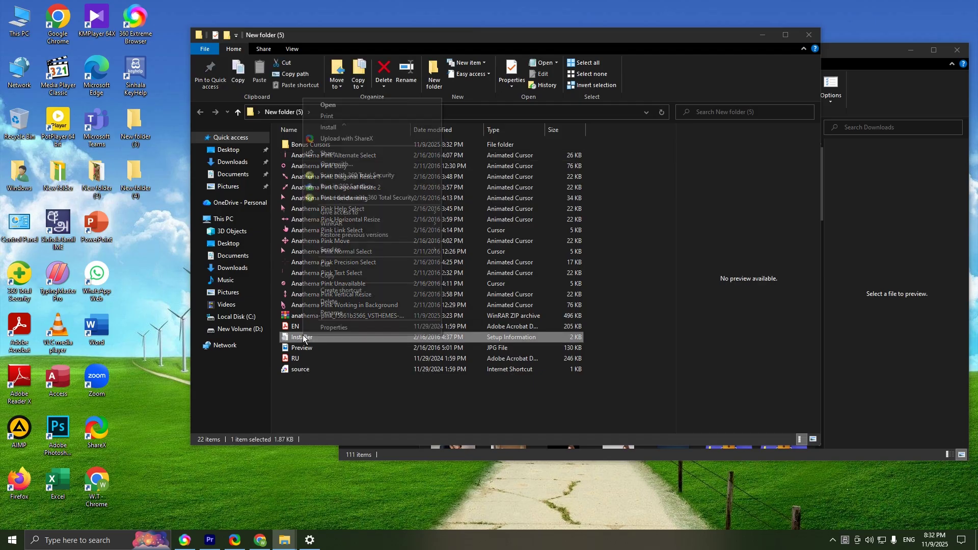
click(372, 128)
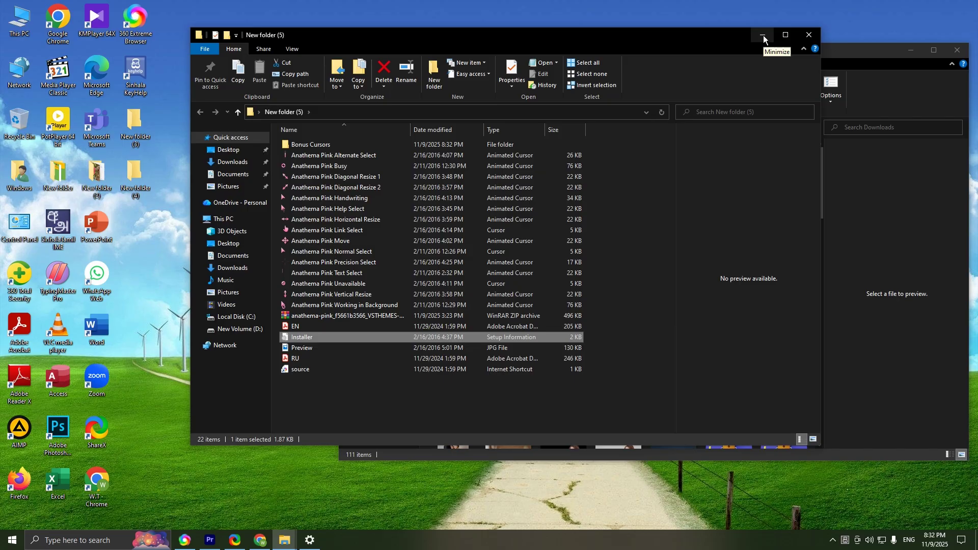
drag(672, 39, 627, 42)
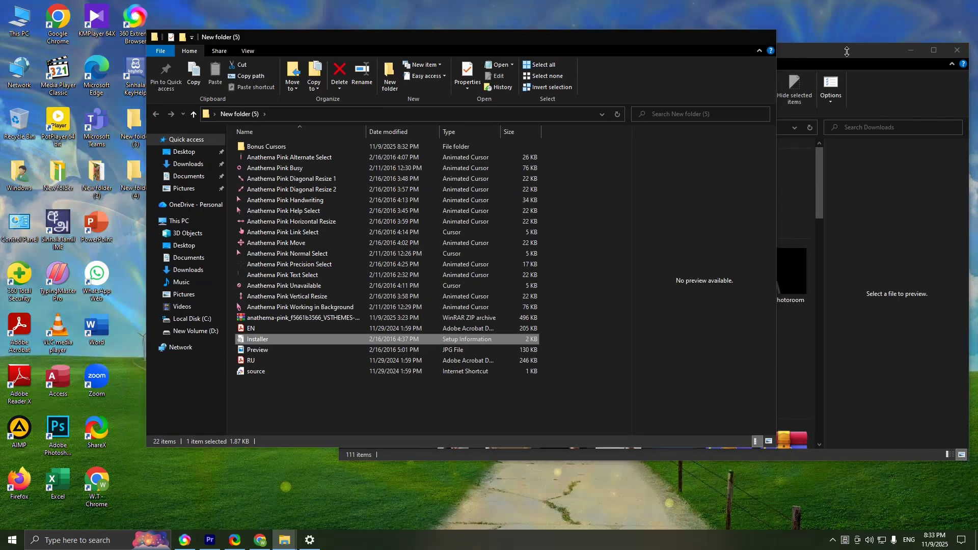
Minimize the open File Explorer windows and open the desktop's personalization settings.
click(719, 39)
click(910, 51)
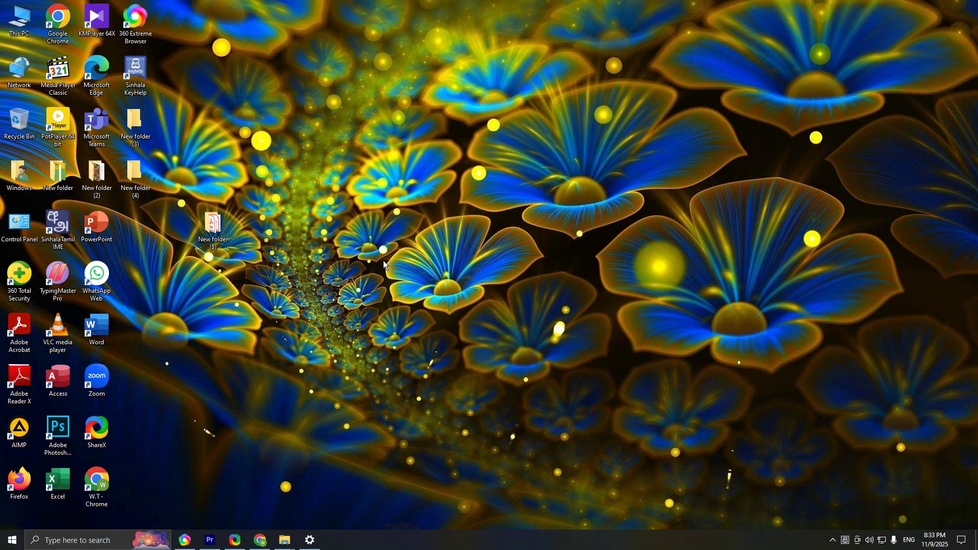
right_click(378, 193)
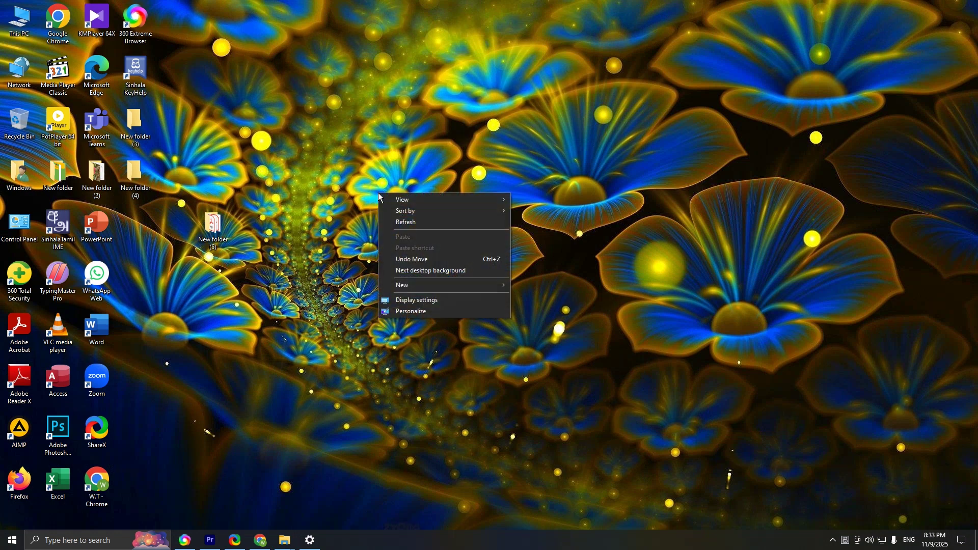
click(427, 310)
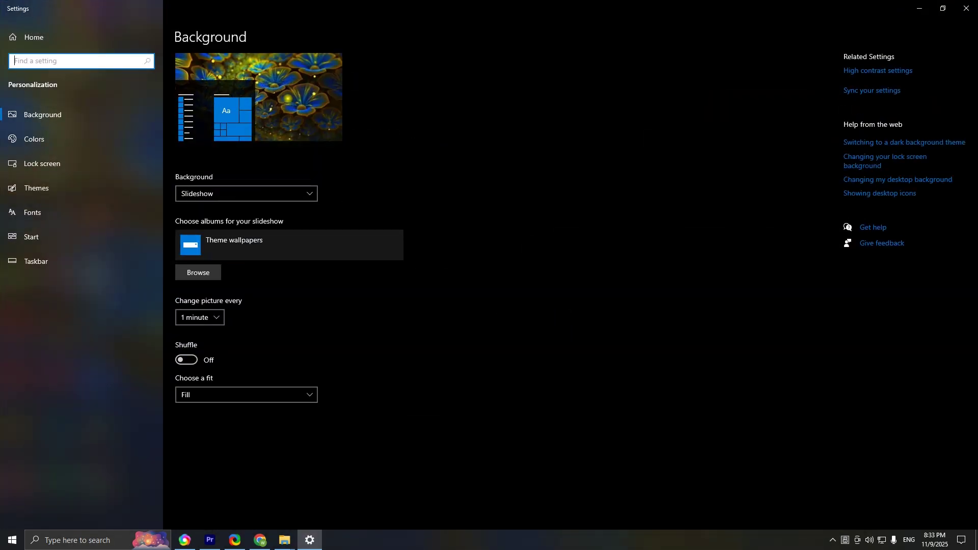
Open the mouse cursor properties from the Themes settings and place the dialog clear of the window's edge.
click(47, 188)
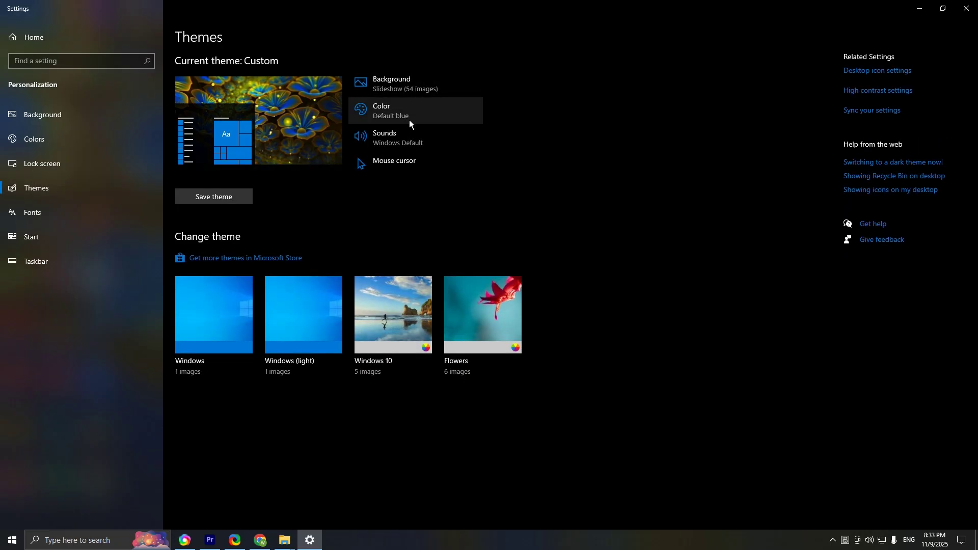
click(393, 161)
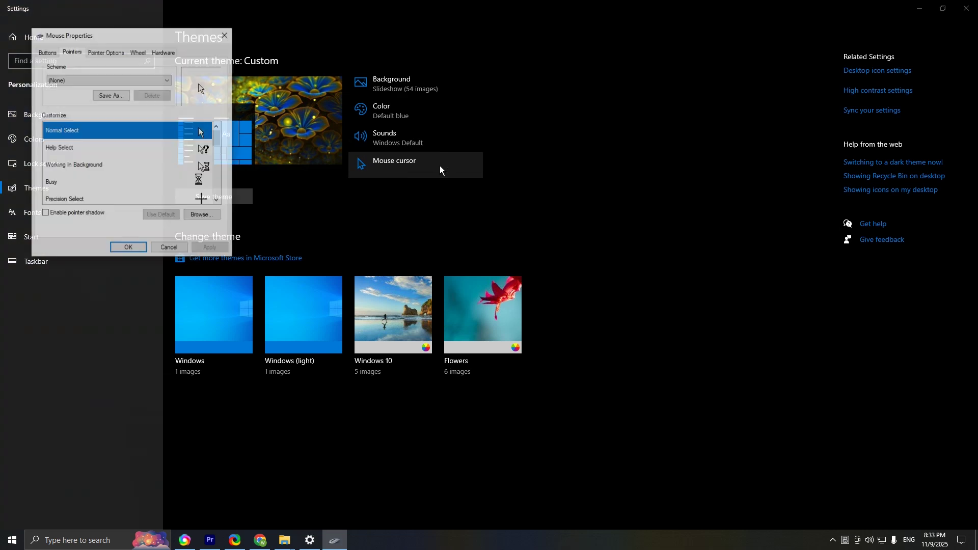
drag(172, 42, 505, 113)
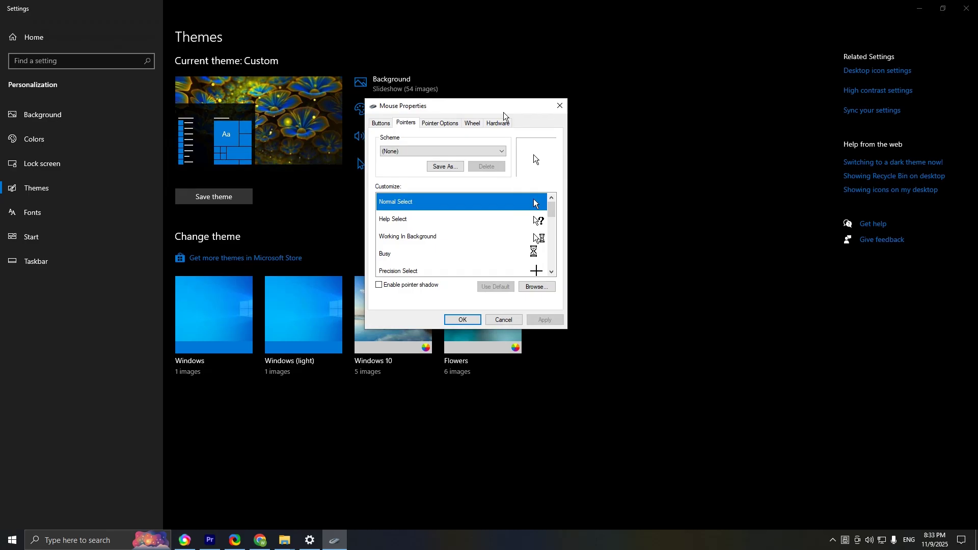
drag(504, 108, 505, 78)
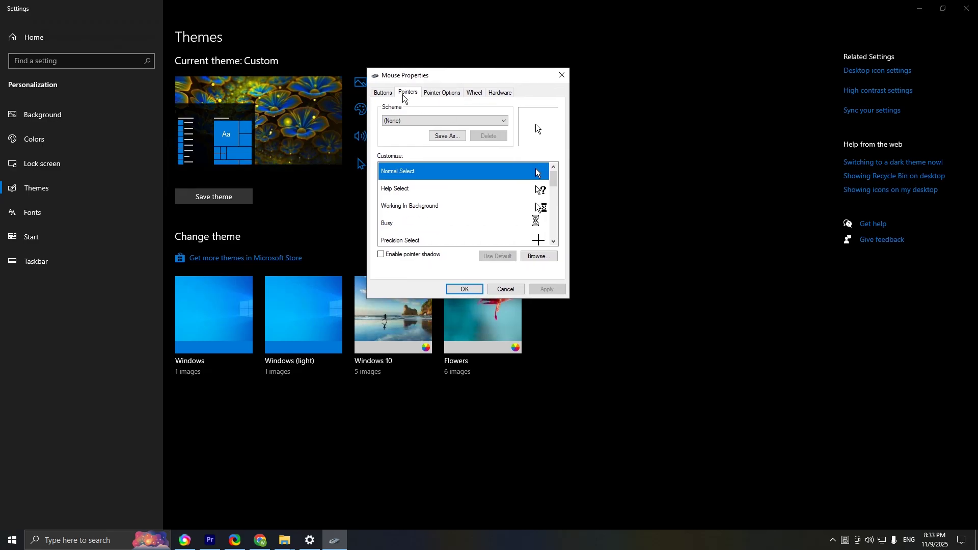
Select the Anathema Pink scheme for the mouse pointers and look over its cursor list.
click(506, 123)
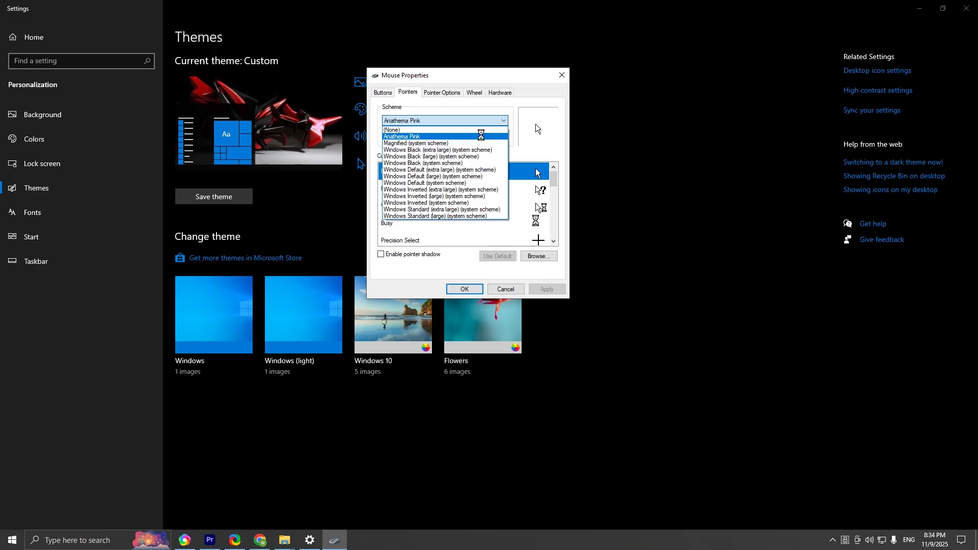
click(482, 137)
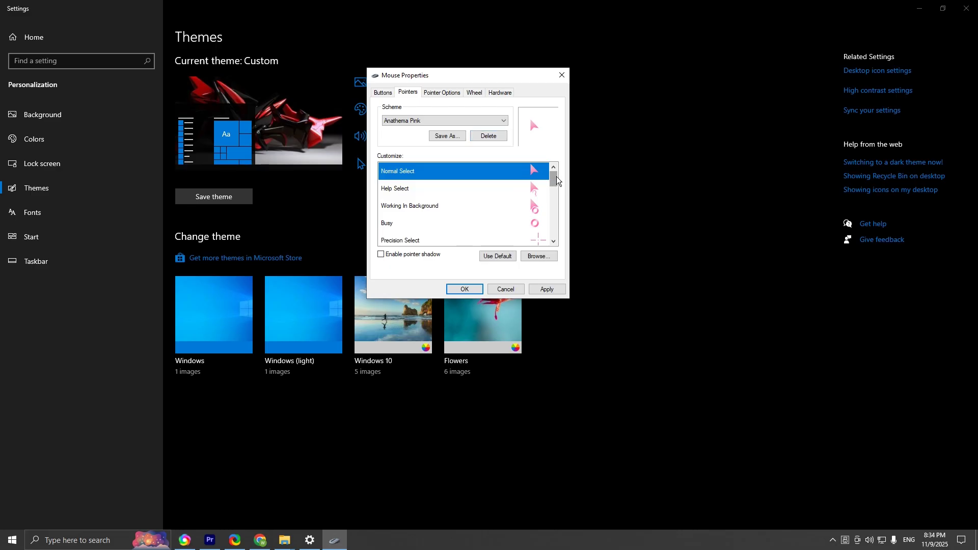
click(481, 121)
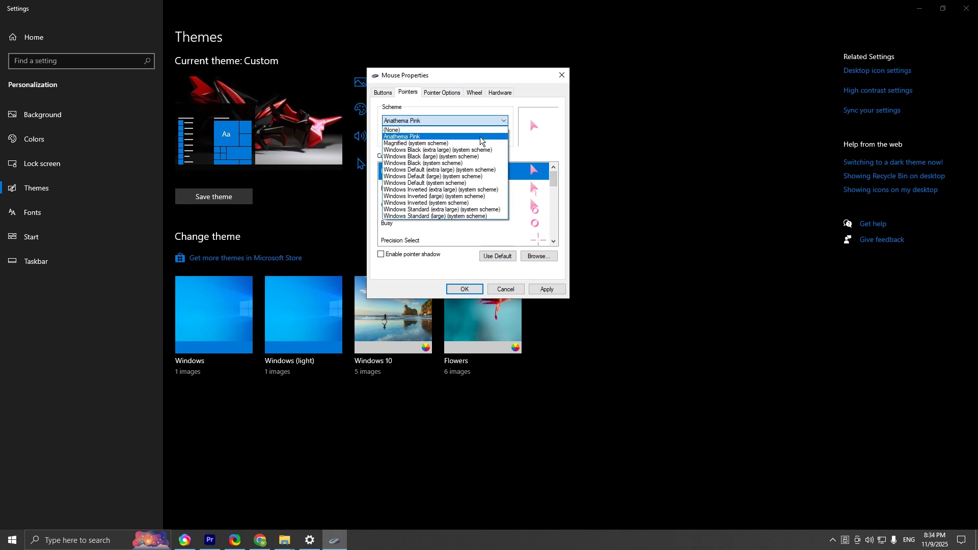
click(482, 137)
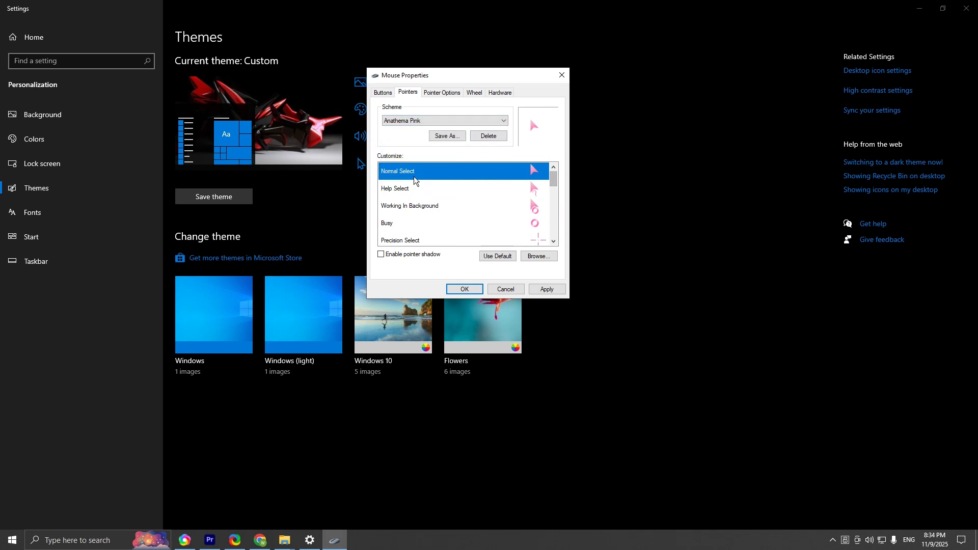
mouse_move(556, 179)
mouse_down()
mouse_move(561, 231)
mouse_move(561, 171)
mouse_up()
drag(506, 80, 475, 72)
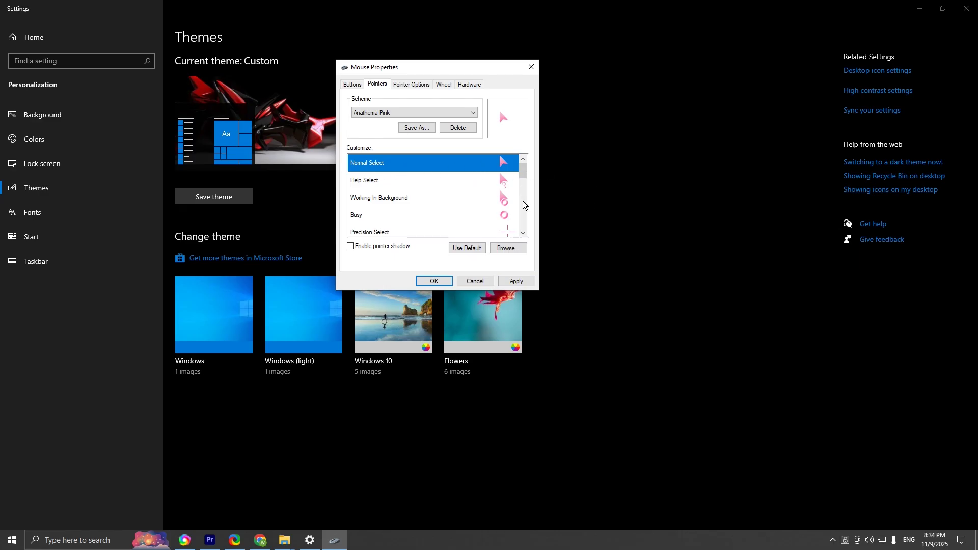
Apply the Anathema Pink scheme, replacing the original scheme of that name, and close the mouse properties and Settings.
click(525, 286)
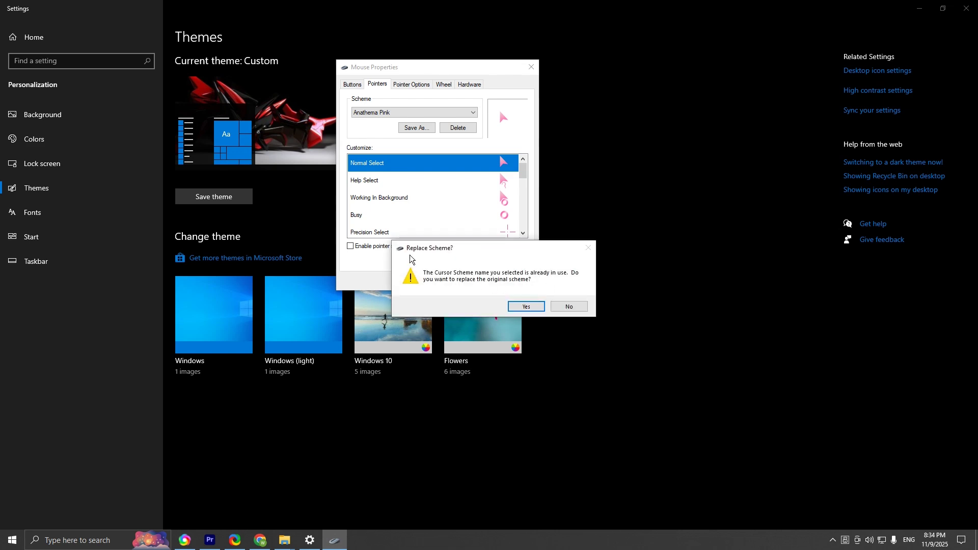
click(525, 307)
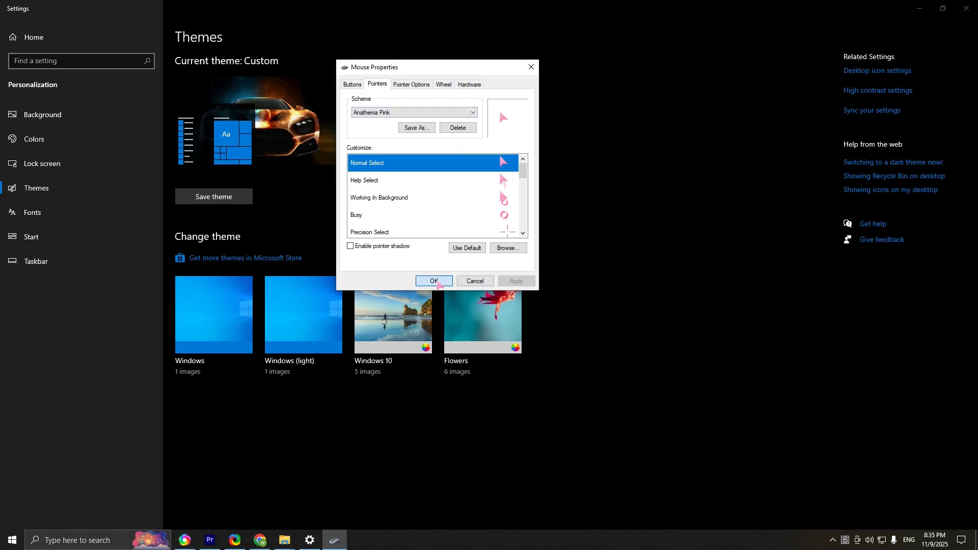
click(474, 280)
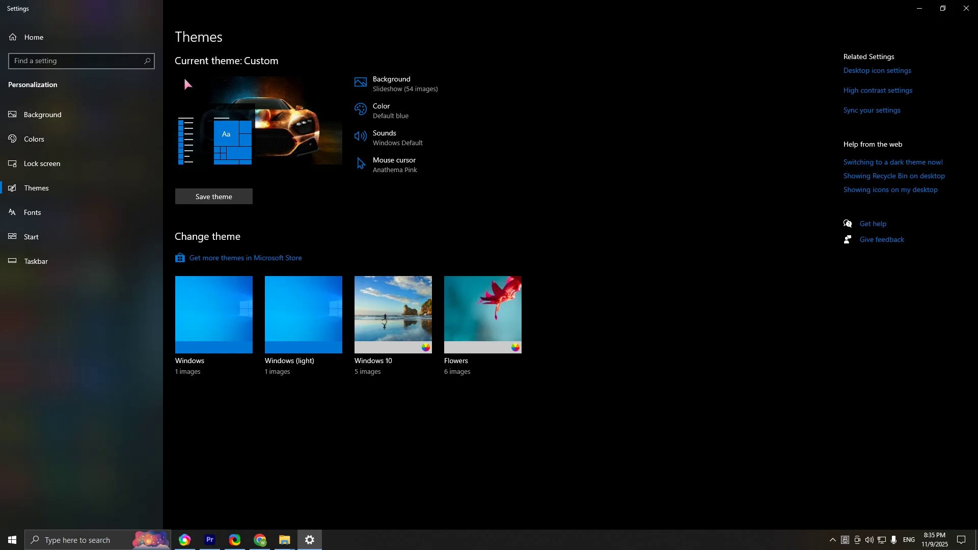
click(966, 9)
Refresh the desktop several times to try out the newly applied cursor.
right_click(350, 101)
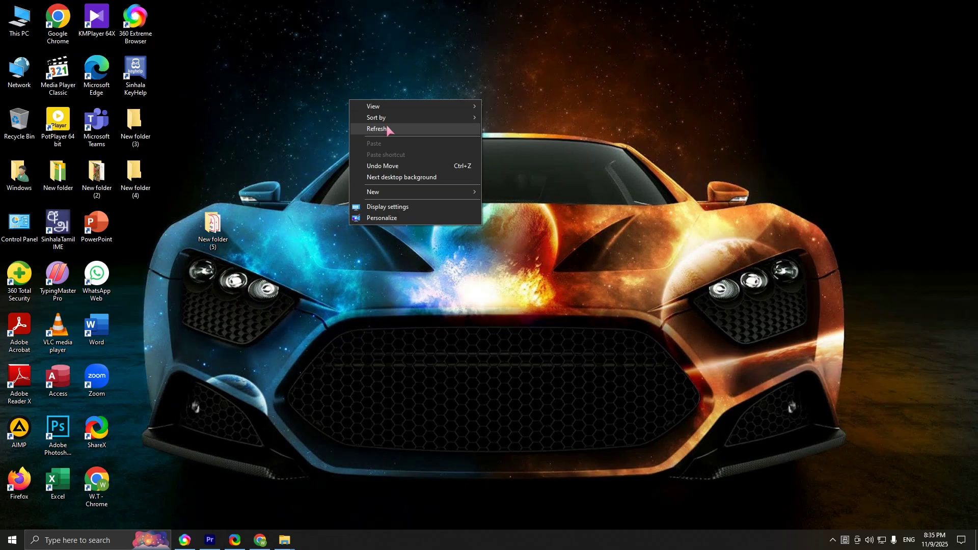
click(388, 130)
right_click(286, 126)
click(319, 162)
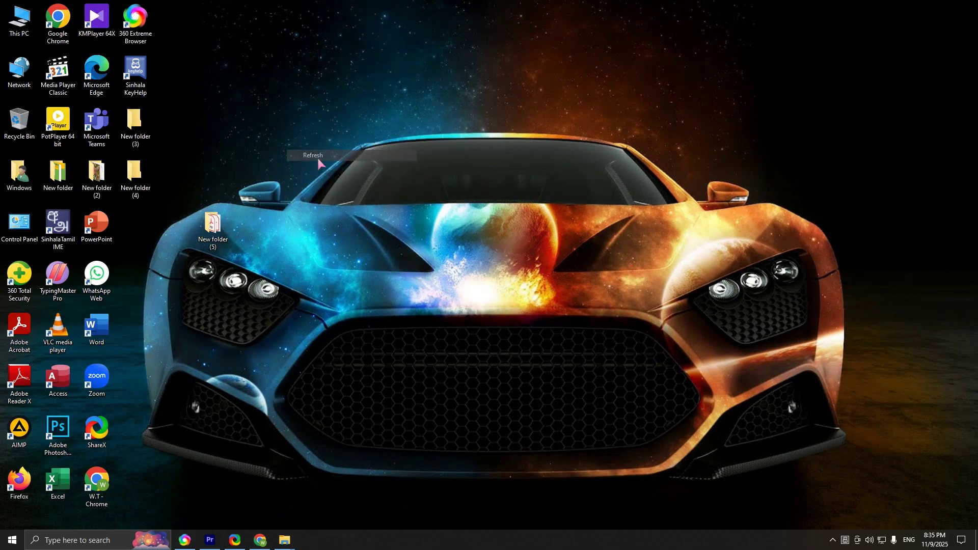
right_click(361, 61)
click(388, 87)
right_click(293, 146)
click(359, 177)
right_click(340, 93)
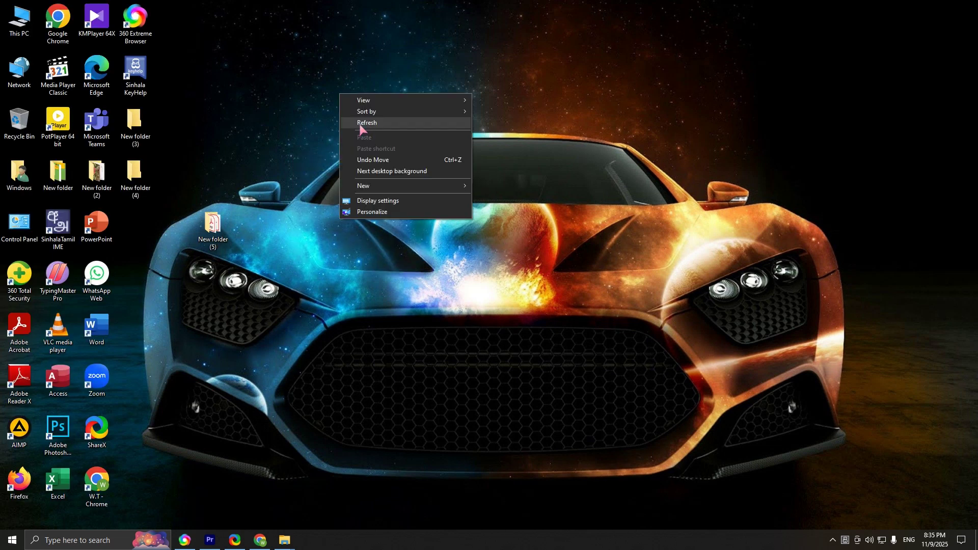
click(361, 124)
right_click(359, 105)
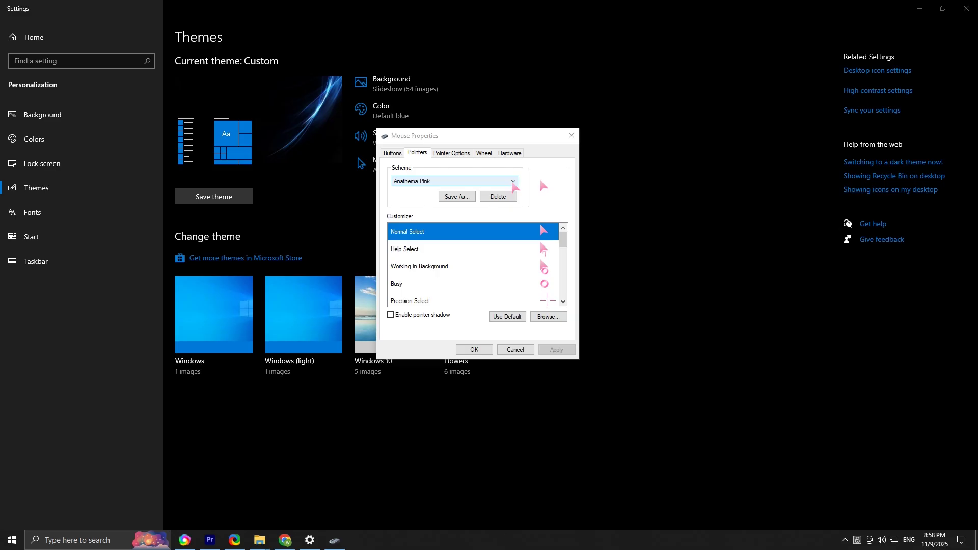
Switch the pointer scheme to (None) in the mouse properties and look through its default cursors.
click(514, 181)
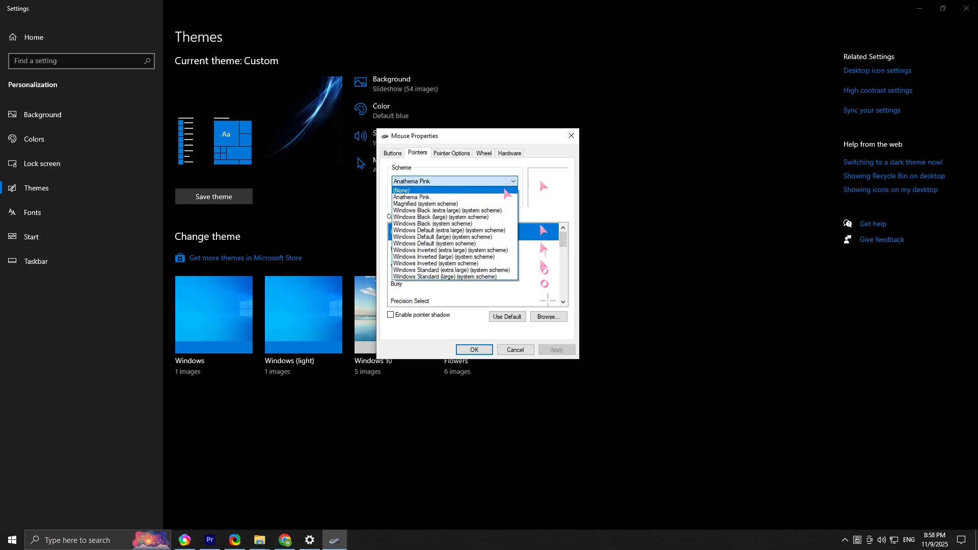
click(506, 191)
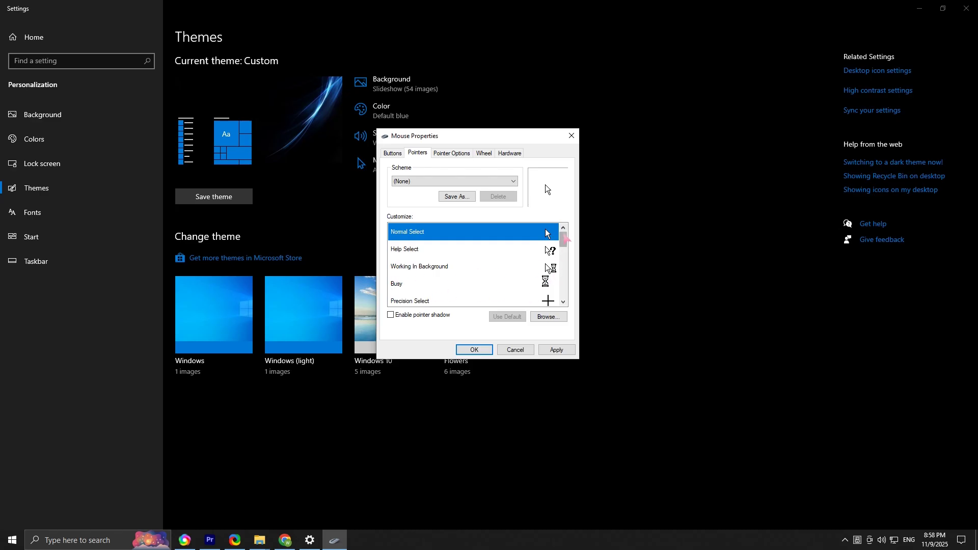
mouse_move(564, 246)
mouse_down()
mouse_move(571, 294)
mouse_move(564, 229)
mouse_up()
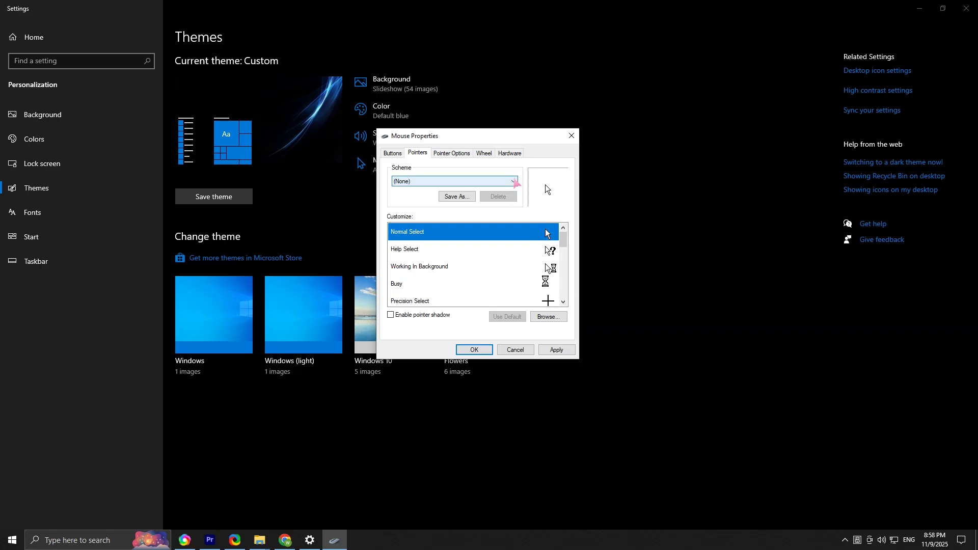
Set the pointer scheme back to Anathema Pink and examine its cursors down to the end of the list.
click(514, 181)
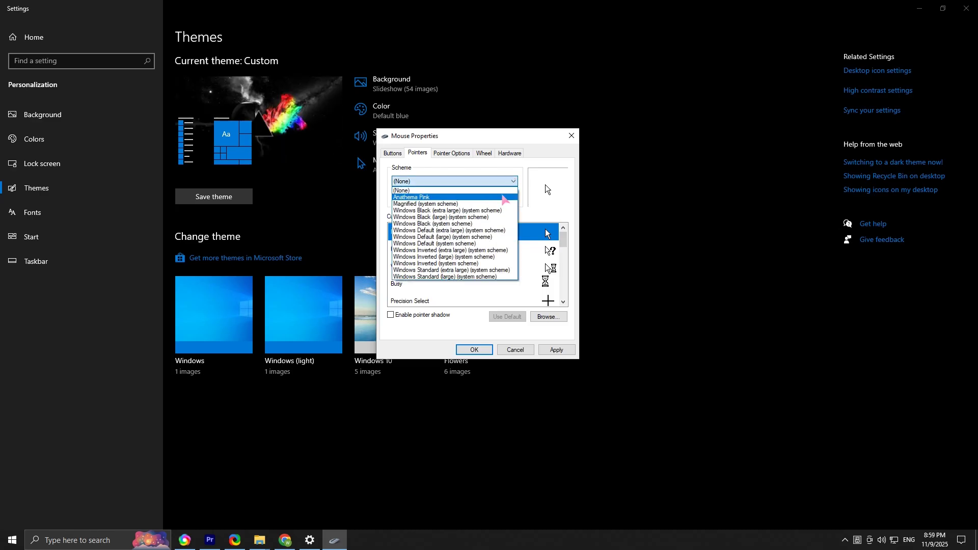
click(503, 197)
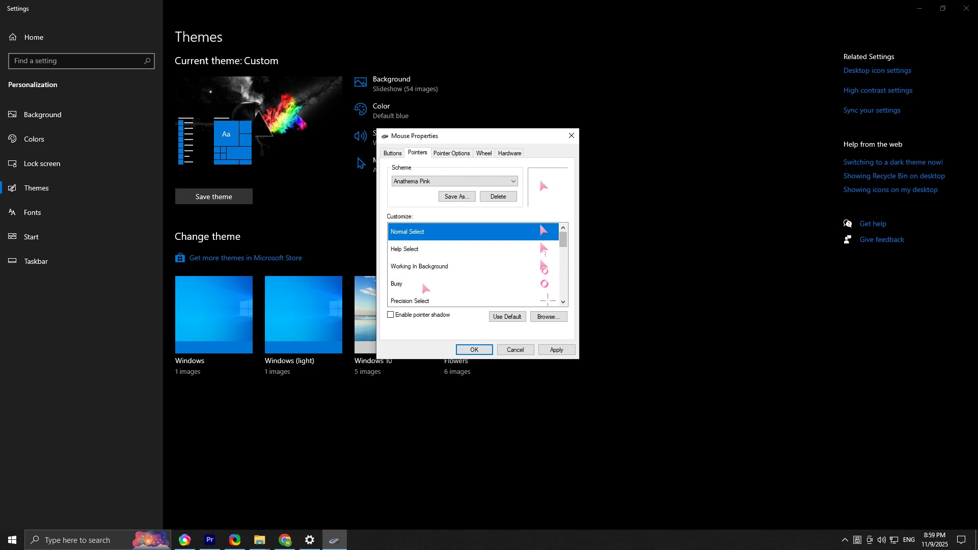
drag(564, 239, 574, 306)
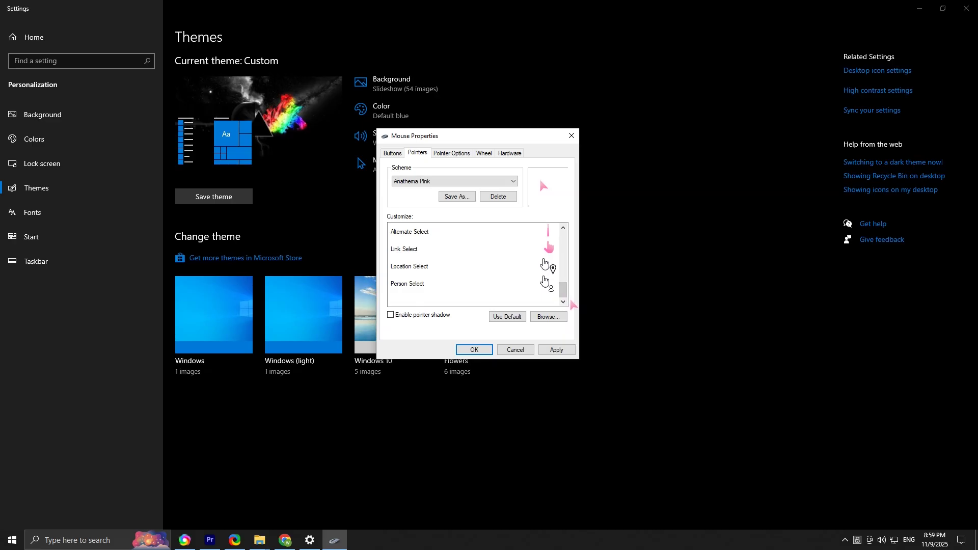